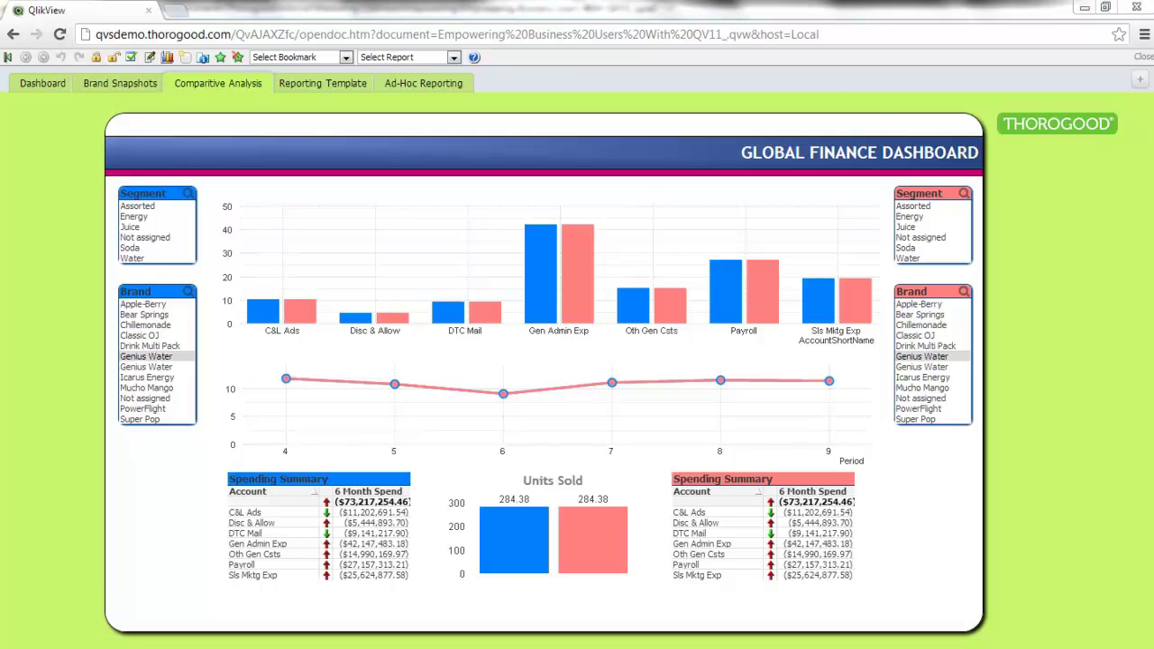
Compare brand Apple-Berry in the blue group with Bear Springs in the pink group, and clear both selections
{"action": "left_click", "coordinate": [156, 304]}
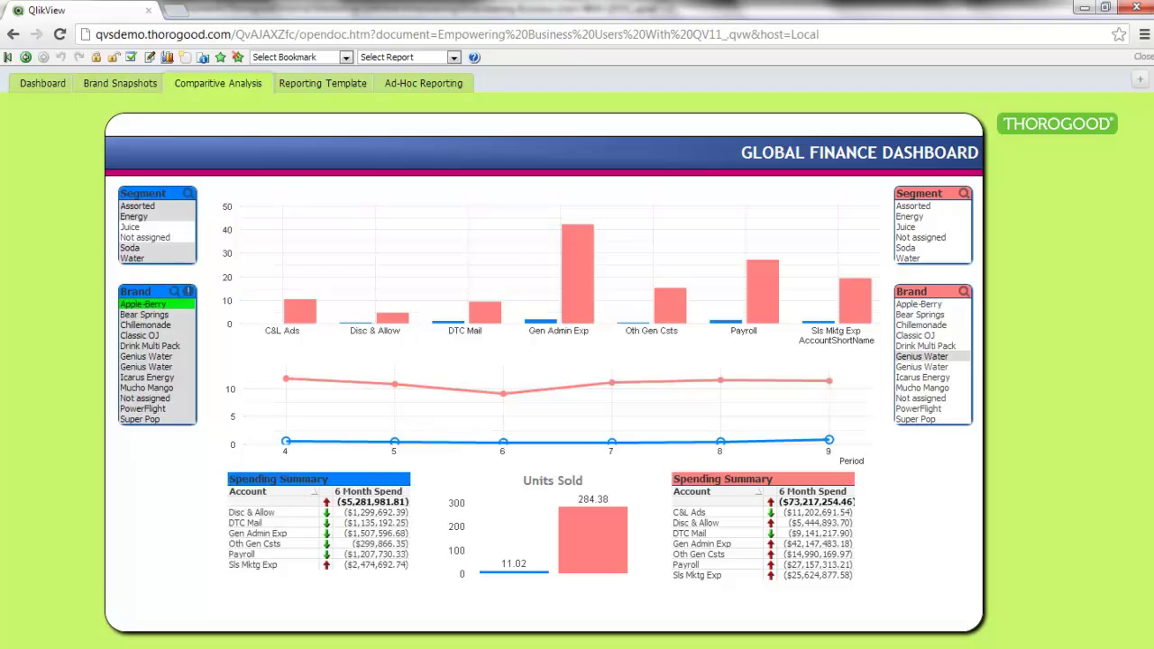
{"action": "left_click", "coordinate": [933, 315]}
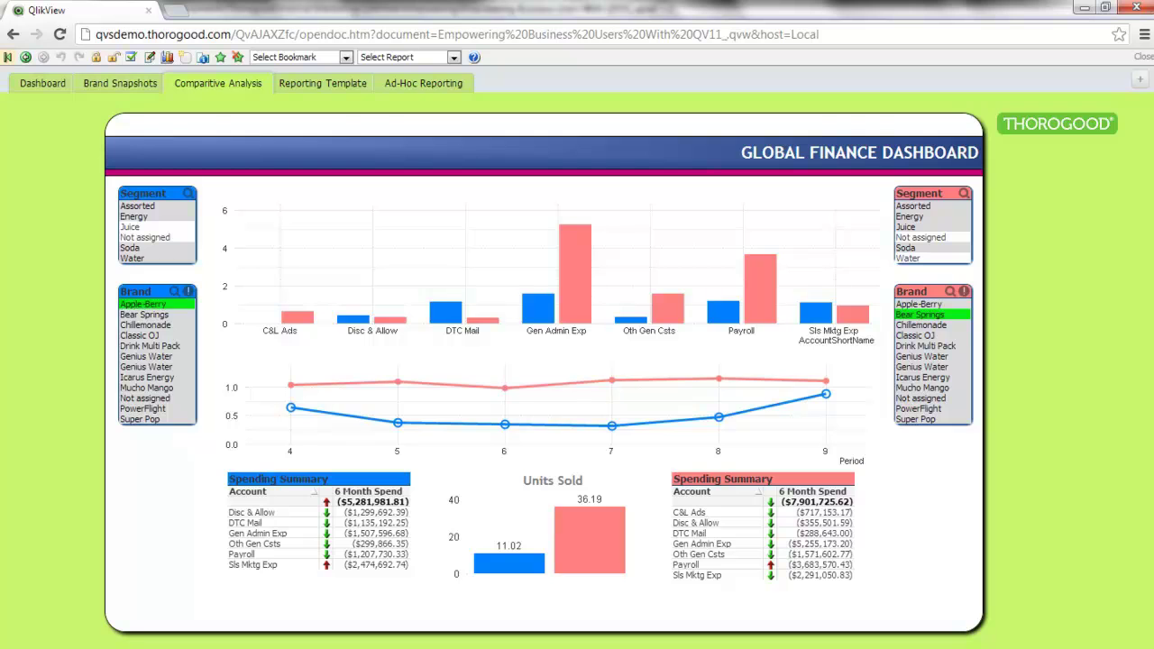
{"action": "key", "text": "ctrl+shift+d"}
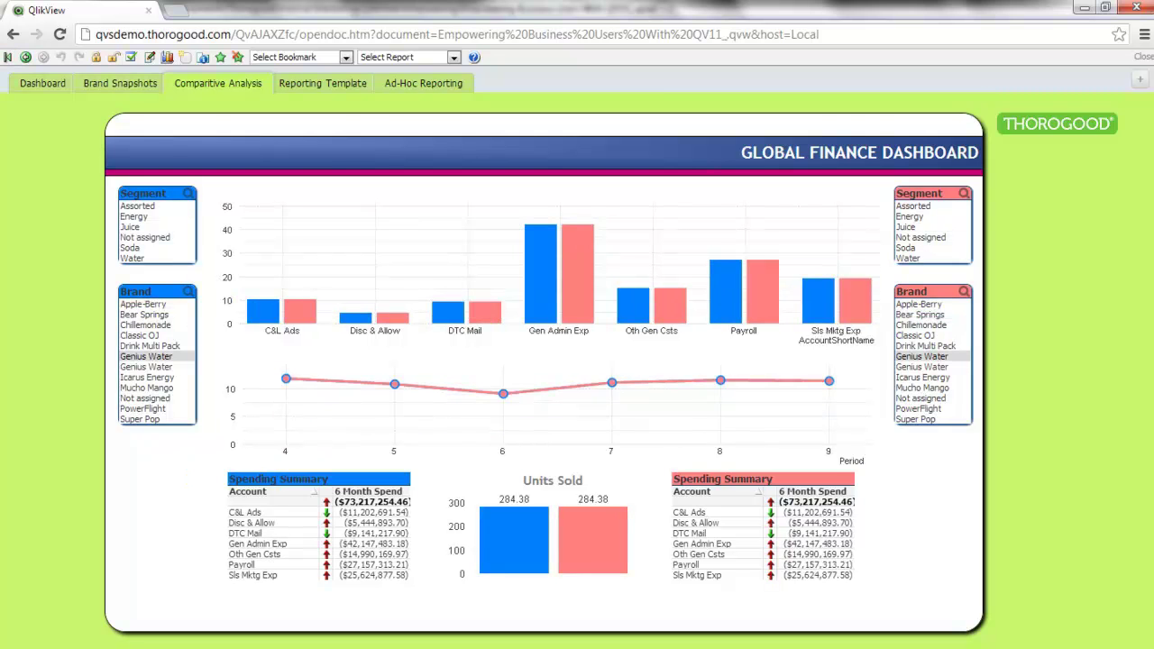
Compare the Assorted segment in the blue group with the Juice segment in the pink group
{"action": "left_click", "coordinate": [138, 205]}
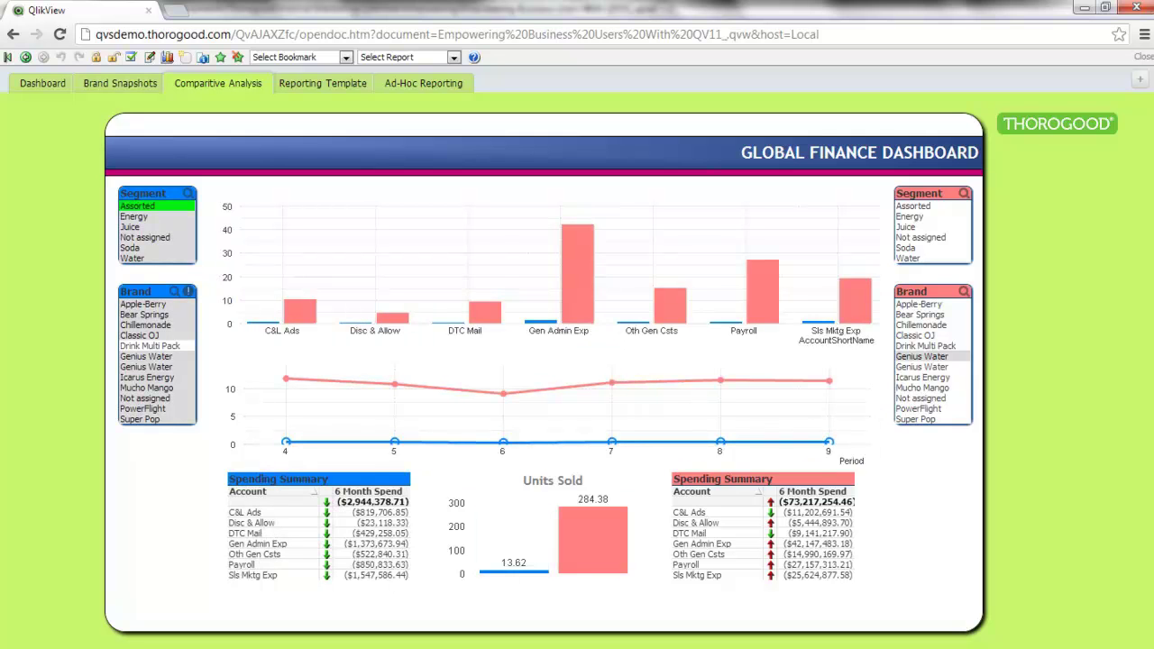
{"action": "left_click", "coordinate": [906, 226]}
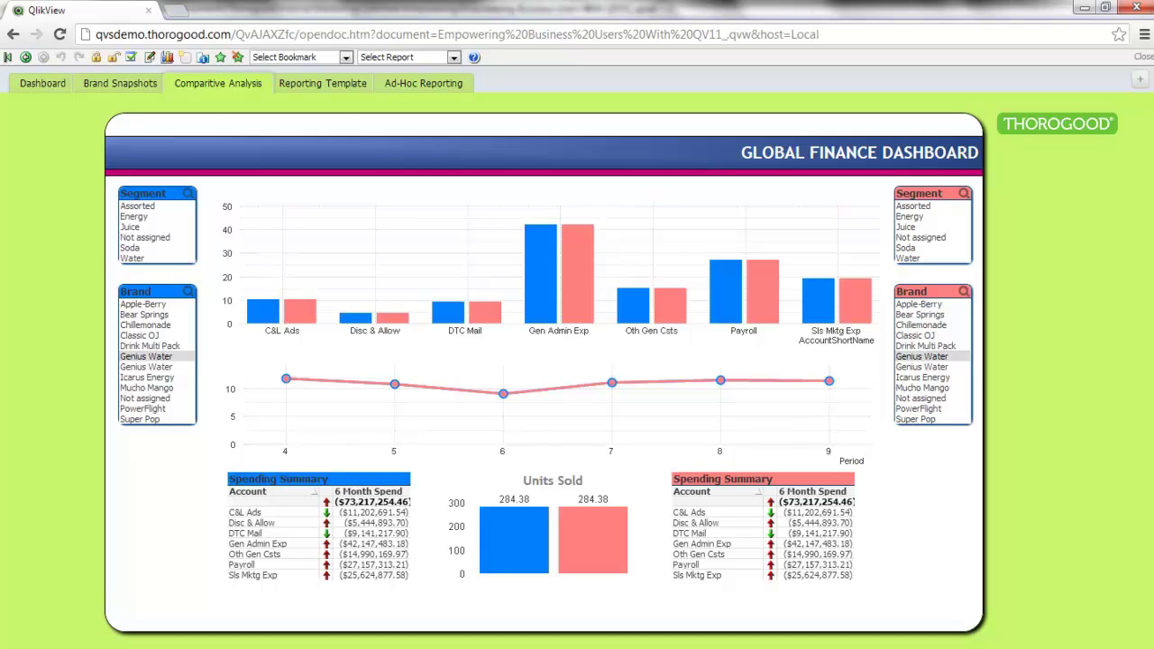
Add a new list box sheet object in the blank area beside the pink Segment and Brand lists
{"action": "right_click", "coordinate": [995, 204]}
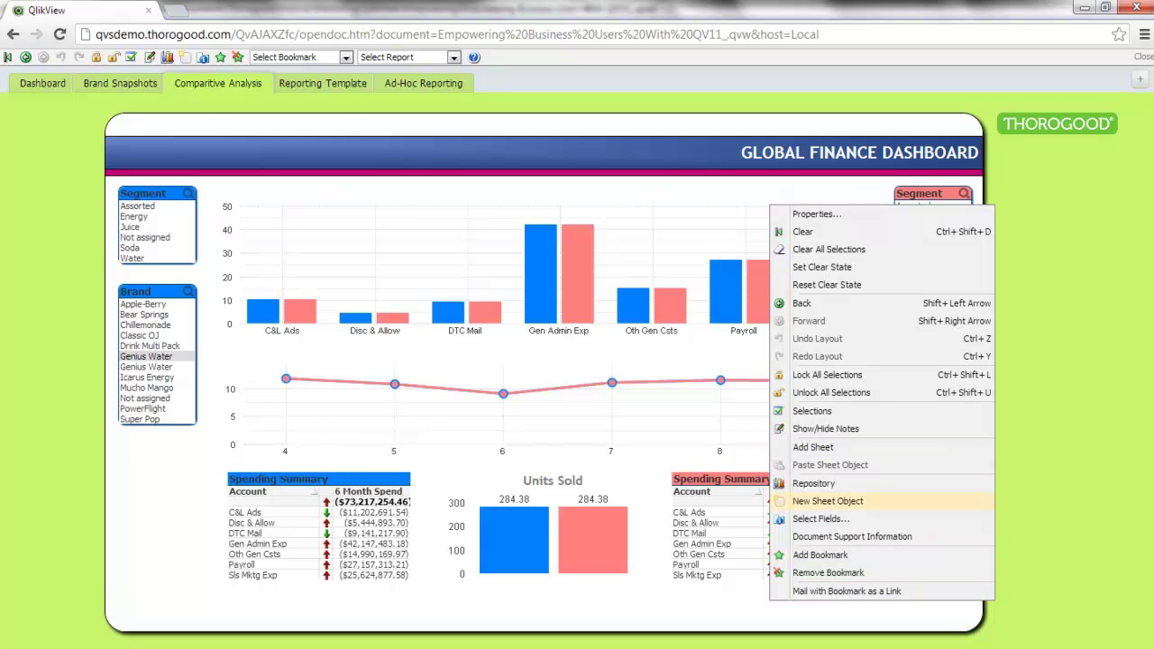
{"action": "left_click", "coordinate": [827, 500]}
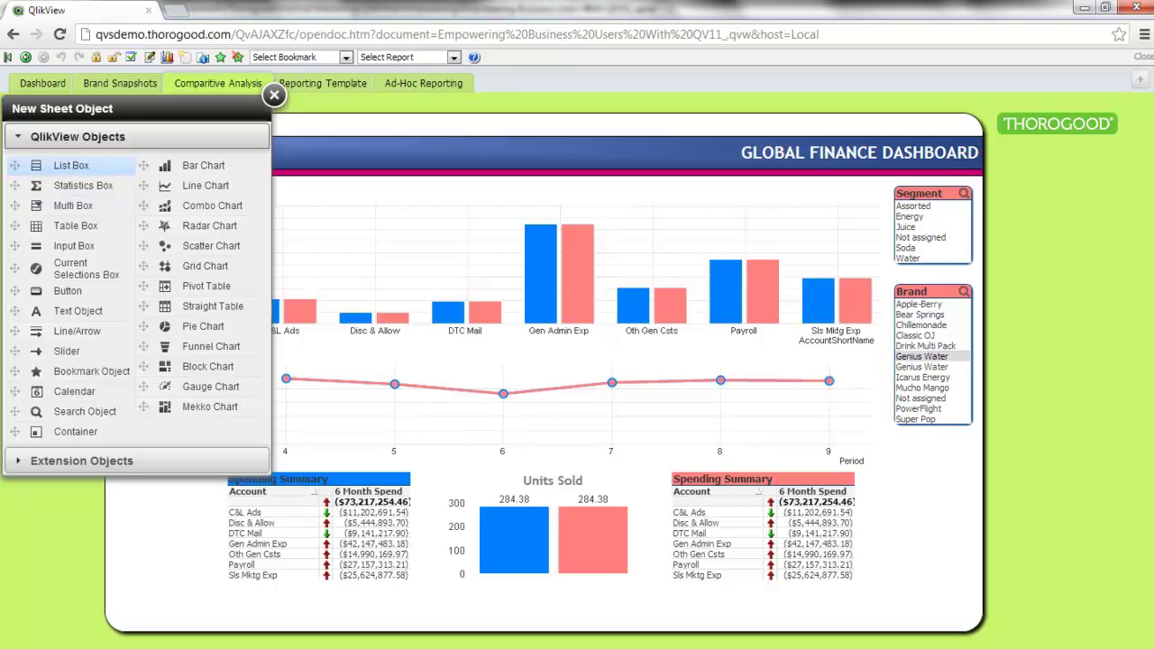
{"action": "left_click_drag", "start_coordinate": [71, 166], "coordinate": [1069, 257]}
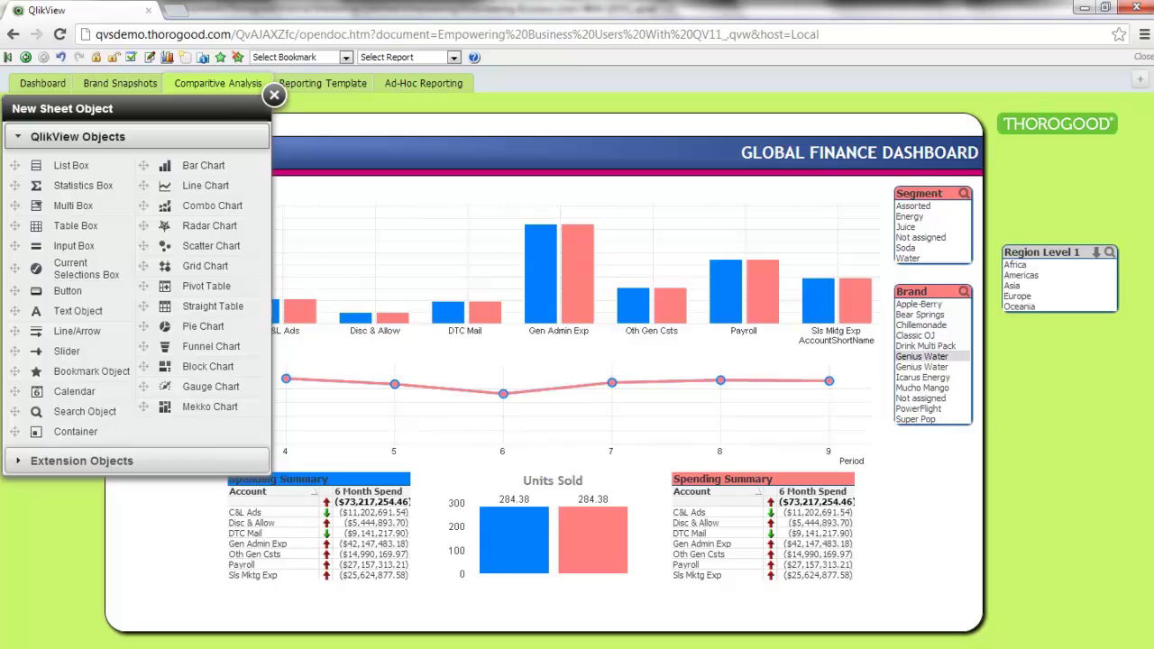
Set the new list box's field to Region Level 1 in its properties
{"action": "right_click", "coordinate": [1039, 252]}
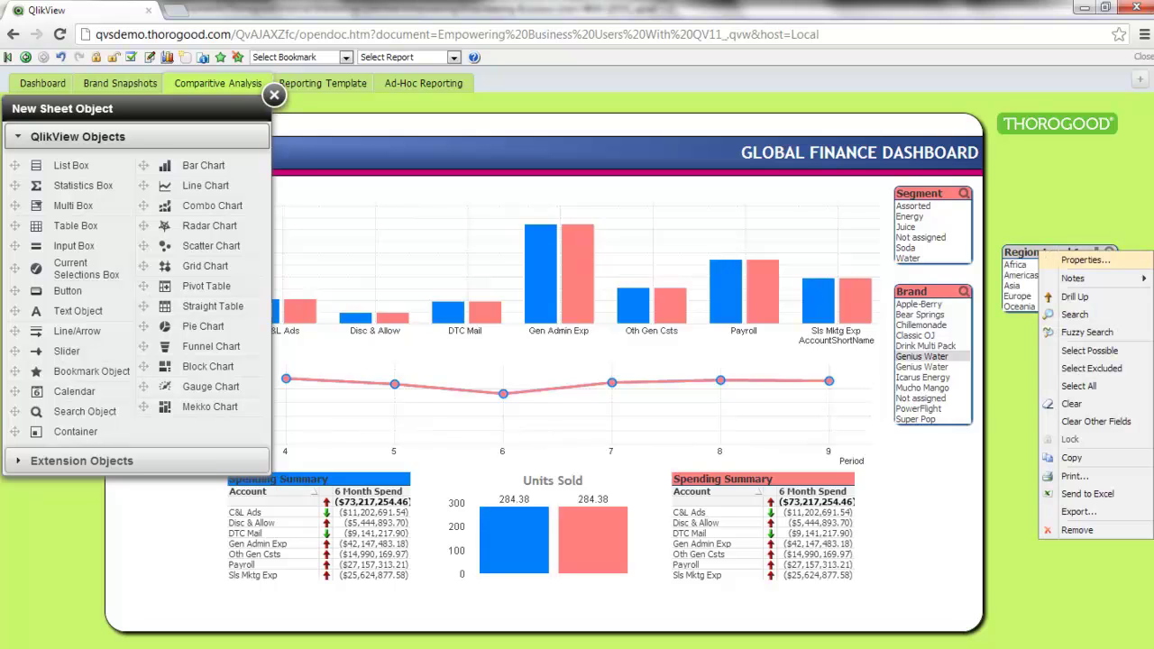
{"action": "left_click", "coordinate": [1085, 259]}
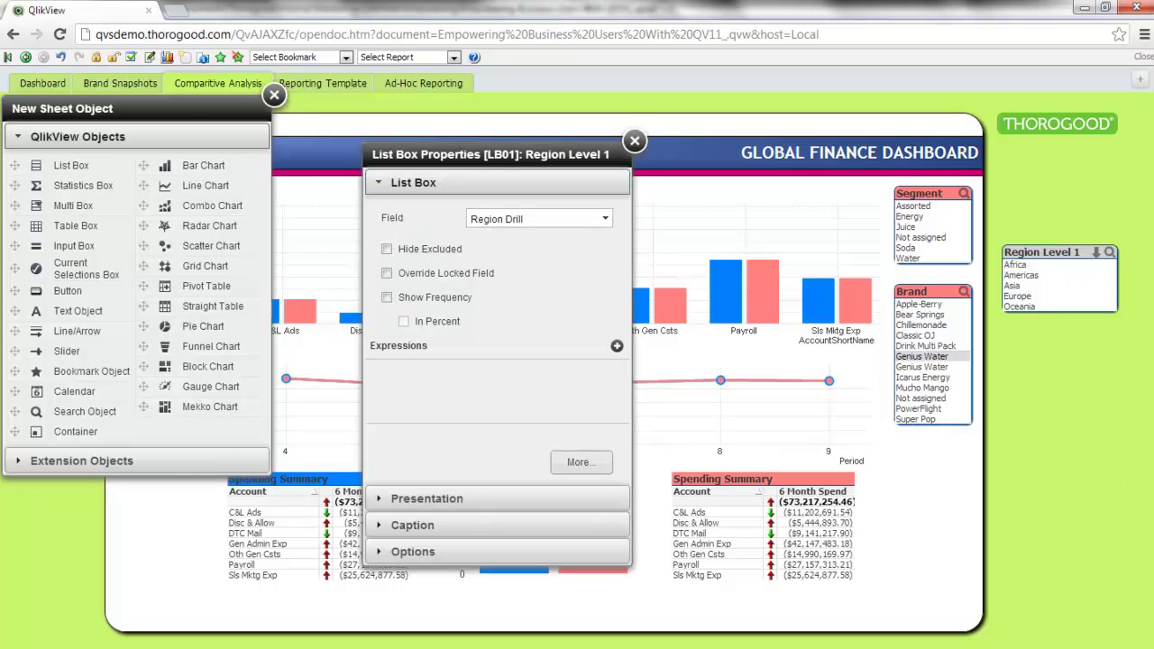
{"action": "left_click", "coordinate": [605, 218]}
{"action": "left_click_drag", "start_coordinate": [605, 255], "coordinate": [605, 412]}
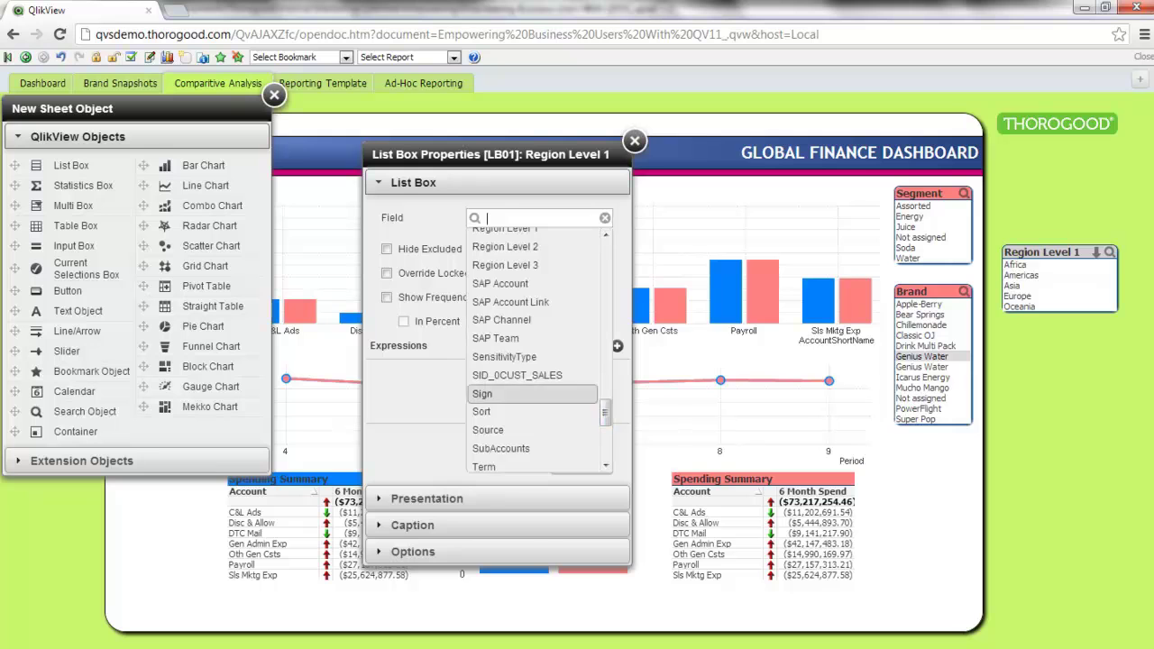
{"action": "key", "text": "Up"}
{"action": "key", "text": "Up"}
{"action": "key", "text": "Up"}
{"action": "key", "text": "Up"}
{"action": "key", "text": "Up"}
{"action": "key", "text": "Up"}
{"action": "key", "text": "Up"}
{"action": "key", "text": "Up"}
{"action": "key", "text": "Up"}
{"action": "key", "text": "Return"}
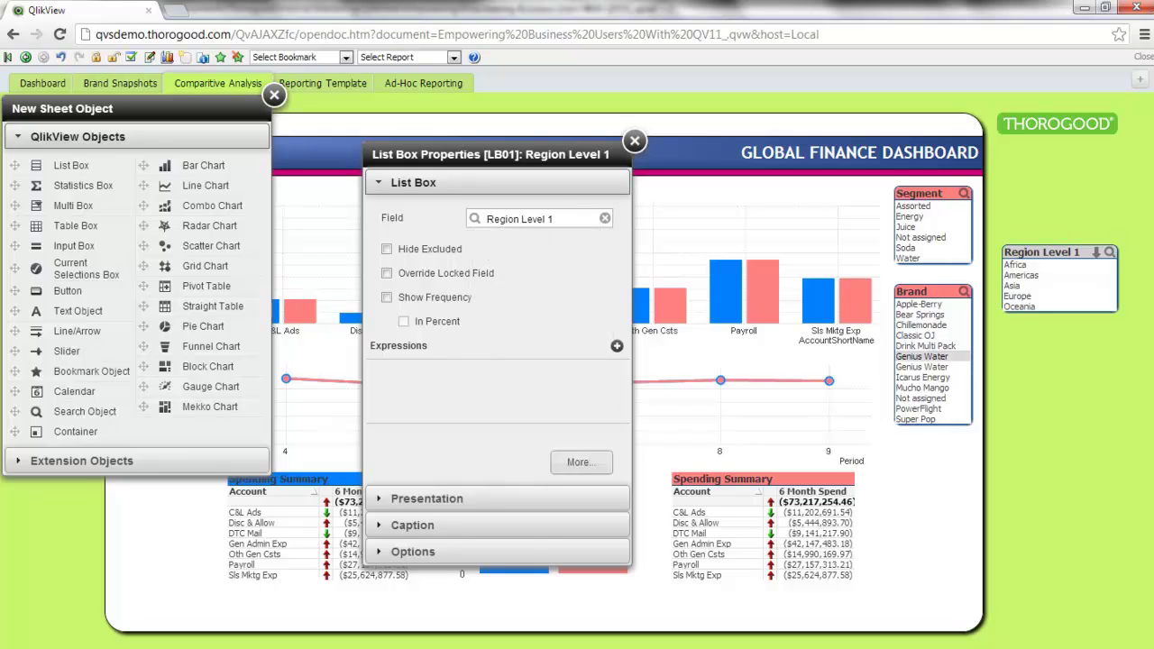
Set the region list box's presentation to multiple columns, and close its properties and the new-object palette
{"action": "left_click", "coordinate": [437, 498]}
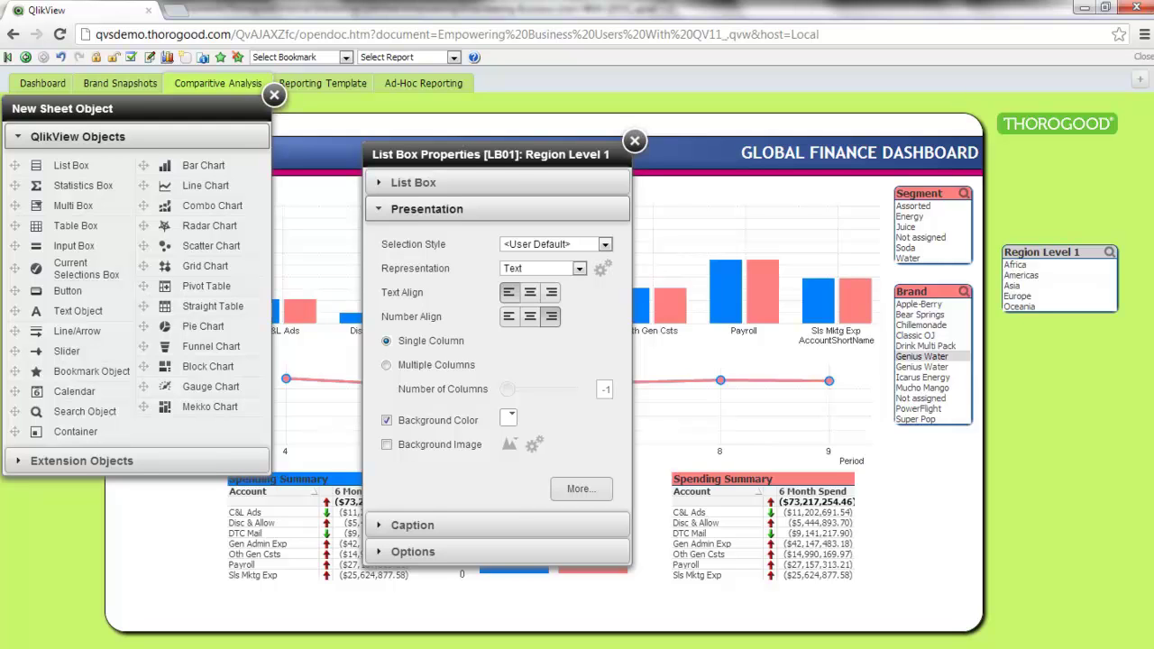
{"action": "left_click", "coordinate": [386, 365]}
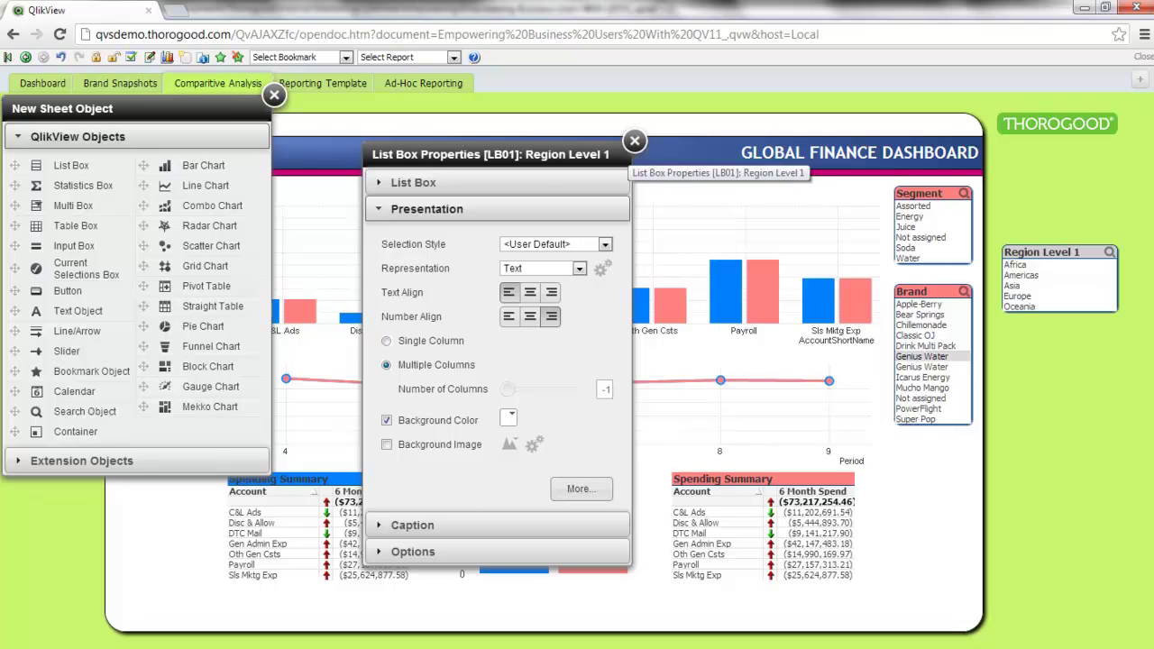
{"action": "left_click", "coordinate": [635, 141]}
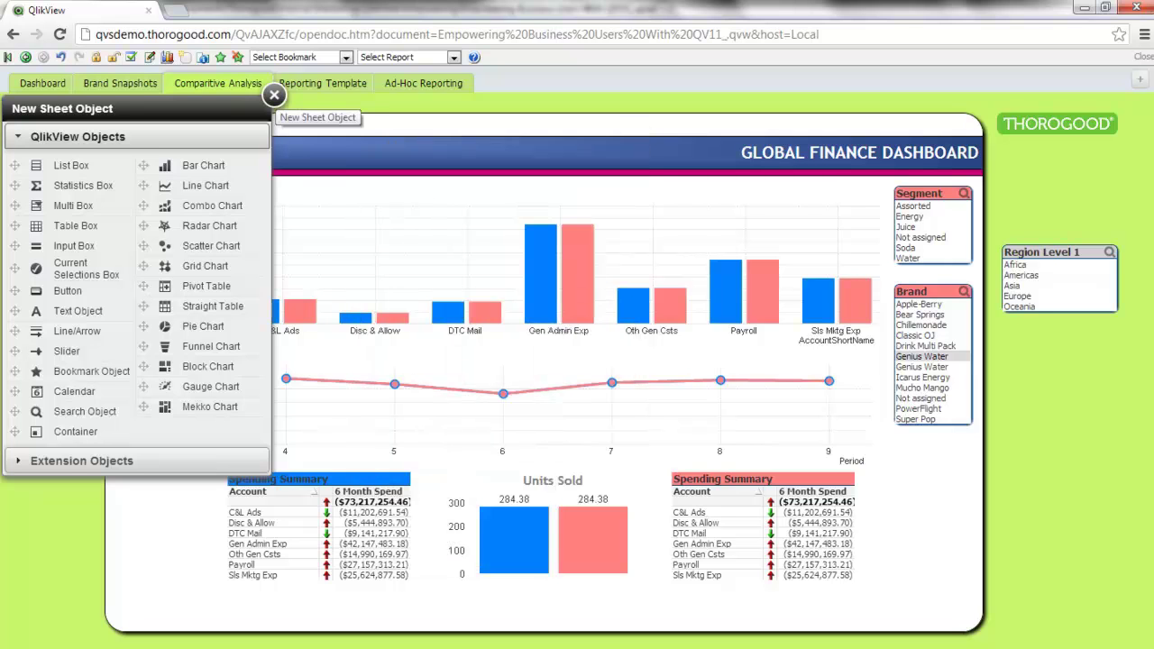
{"action": "left_click", "coordinate": [274, 95]}
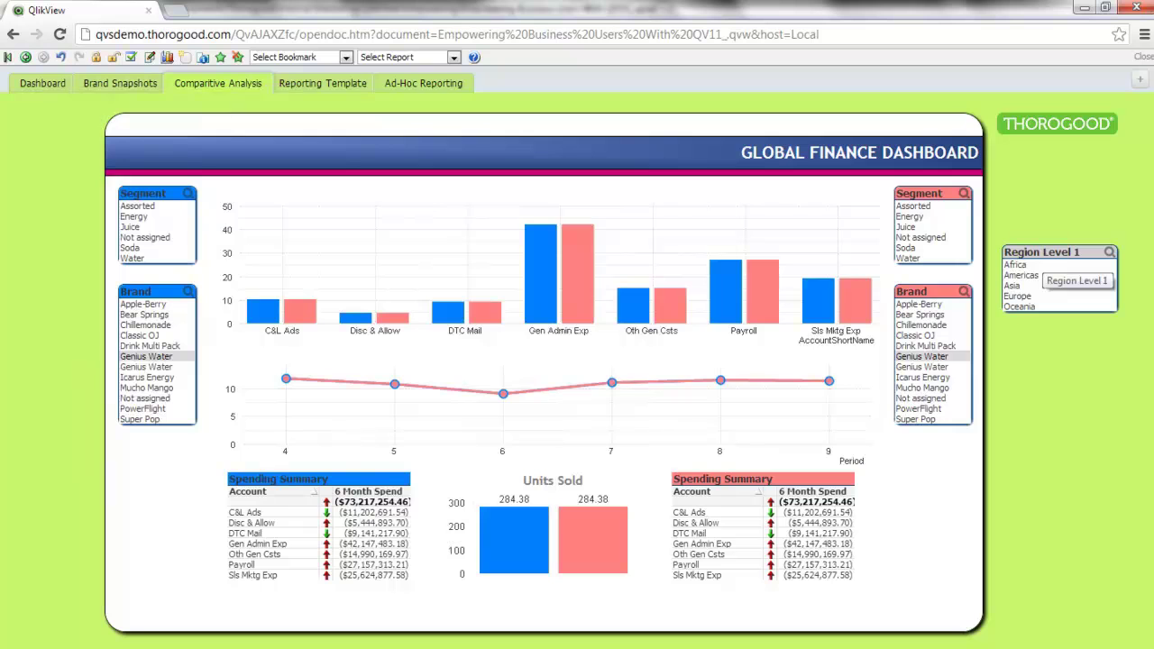
Place the Region Level 1 list box centrally above the bar chart and widen it to fit all five regions in one row
{"action": "left_click_drag", "start_coordinate": [1046, 254], "coordinate": [458, 188]}
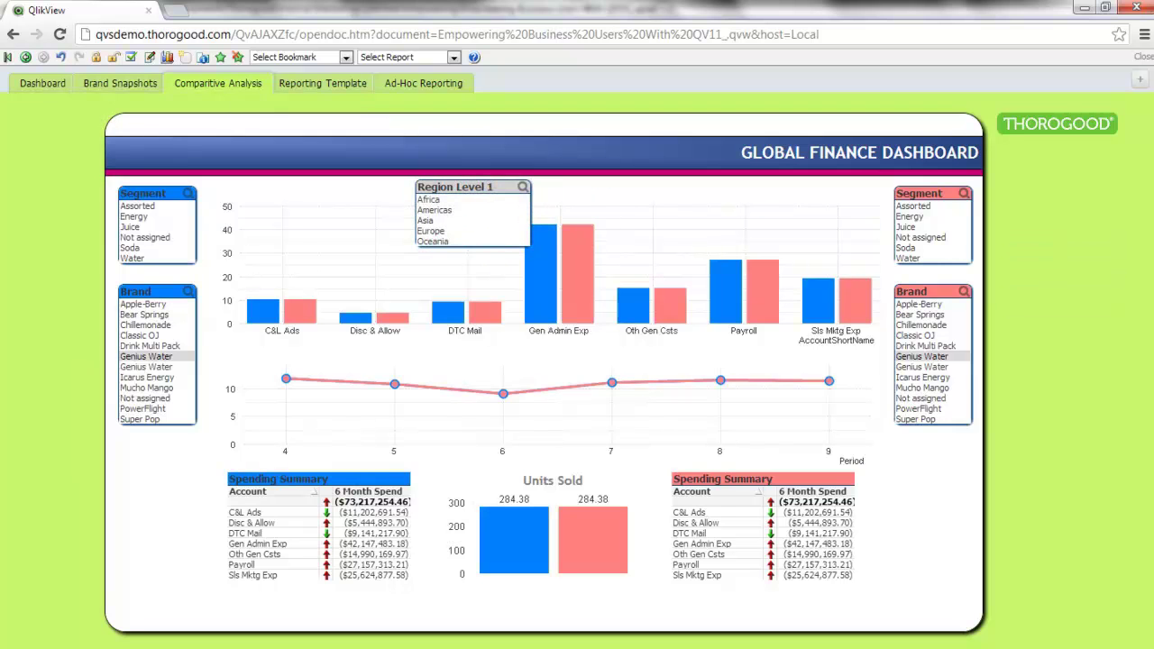
{"action": "left_click_drag", "start_coordinate": [530, 201], "coordinate": [719, 200]}
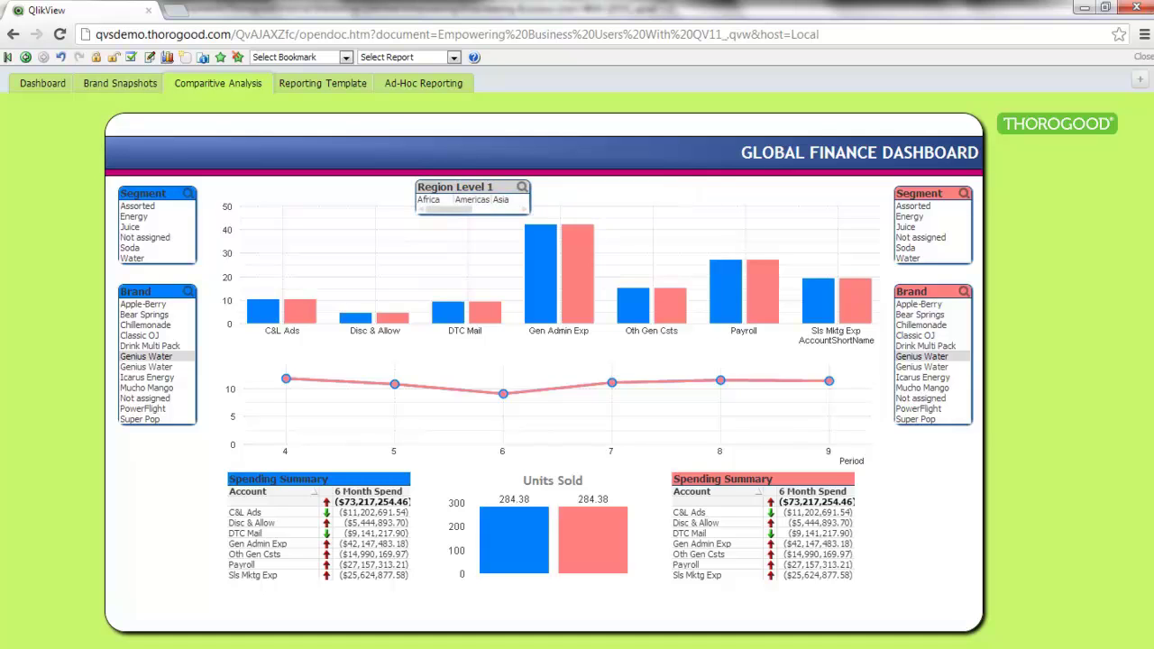
{"action": "left_click_drag", "start_coordinate": [545, 187], "coordinate": [557, 186]}
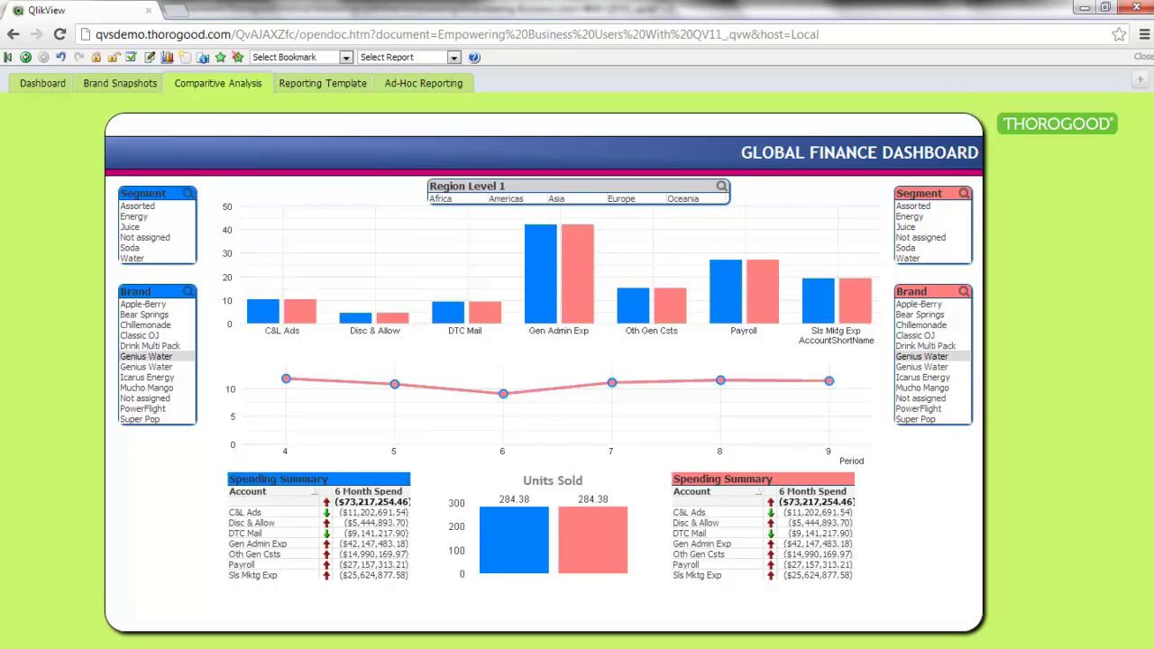
Filter the dashboard to Americas and compare the Juice segment in the blue group with Soda in the pink group
{"action": "left_click", "coordinate": [506, 199]}
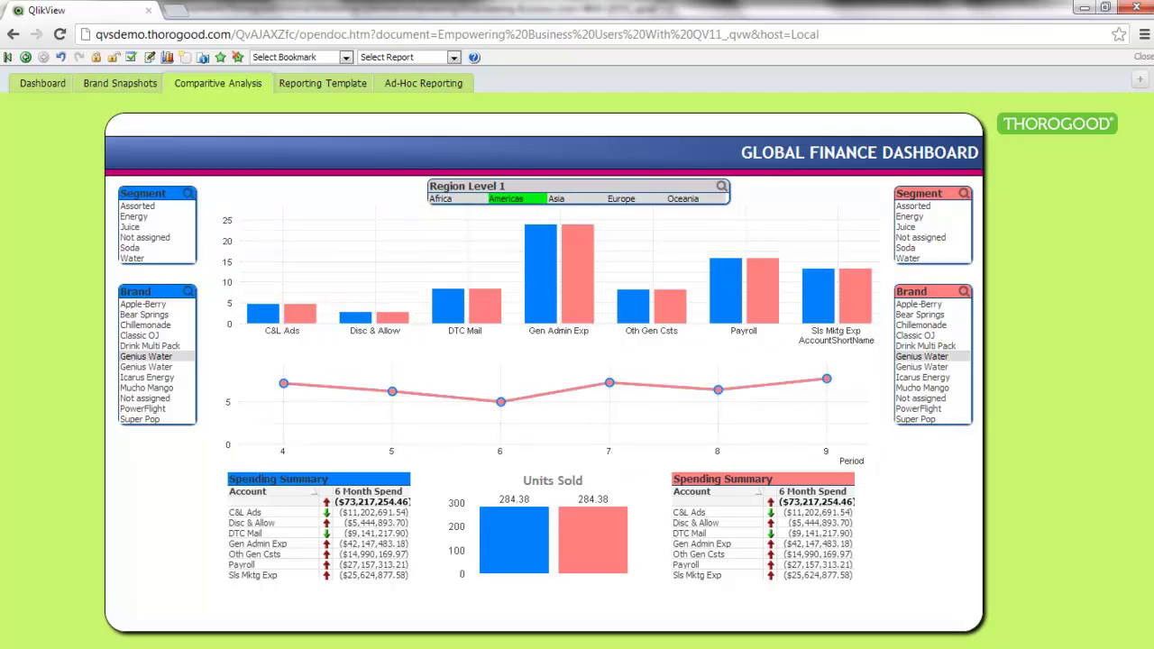
{"action": "left_click", "coordinate": [131, 226]}
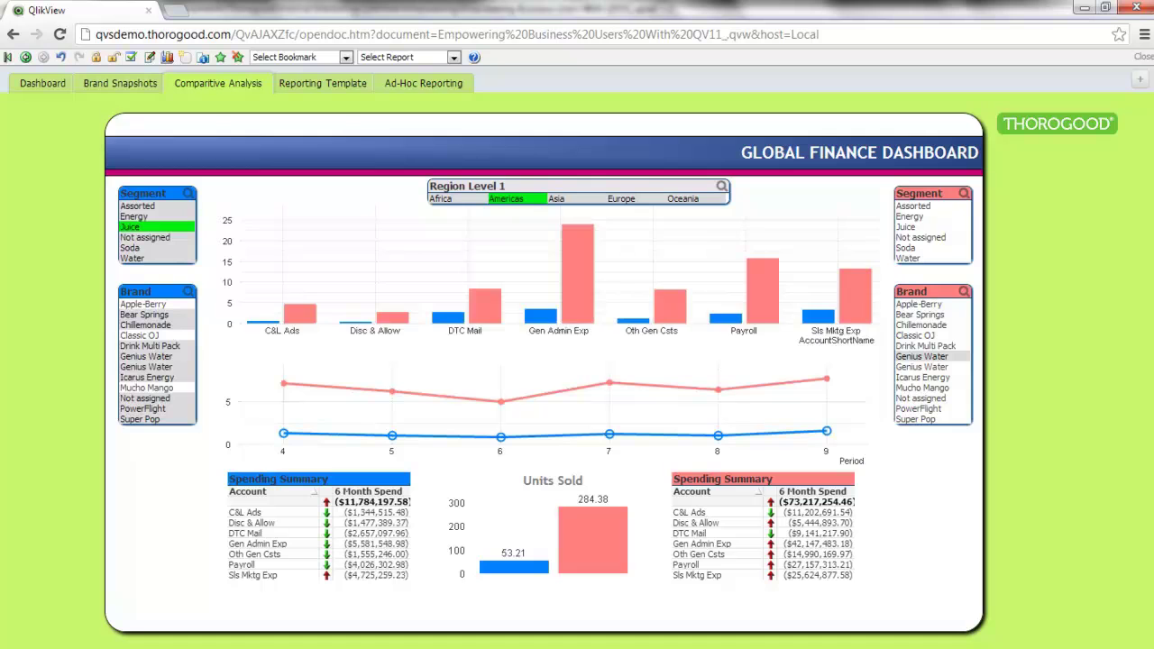
{"action": "left_click", "coordinate": [907, 247]}
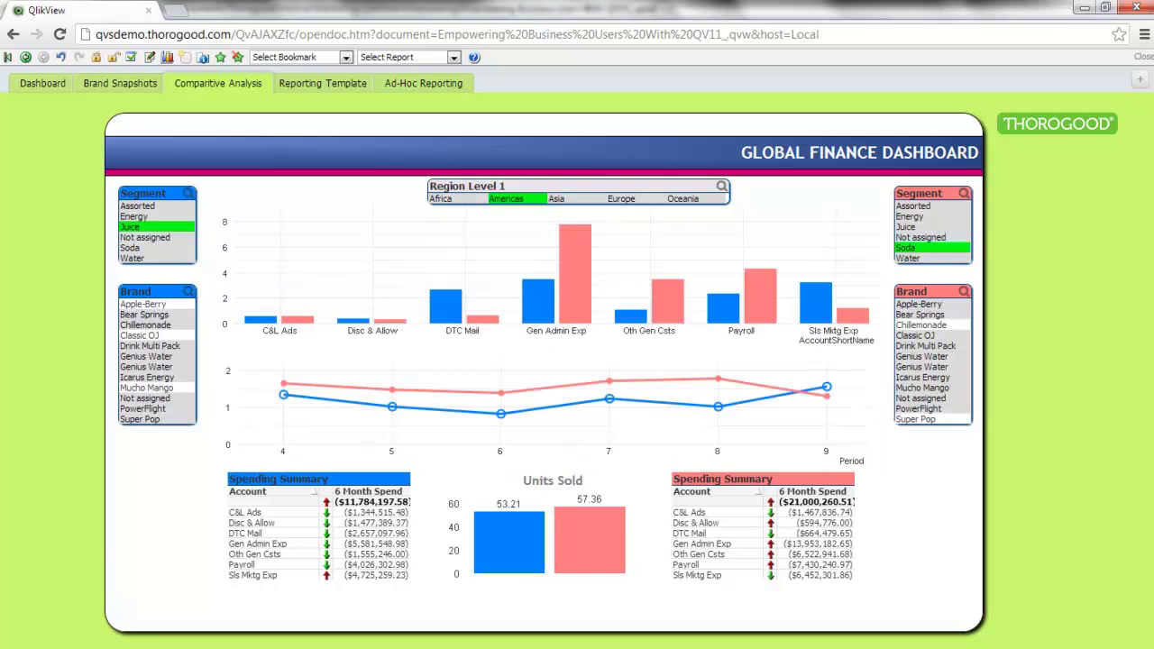
Switch the region selection to Asia and finally to Europe for the same segment comparison
{"action": "left_click", "coordinate": [556, 199]}
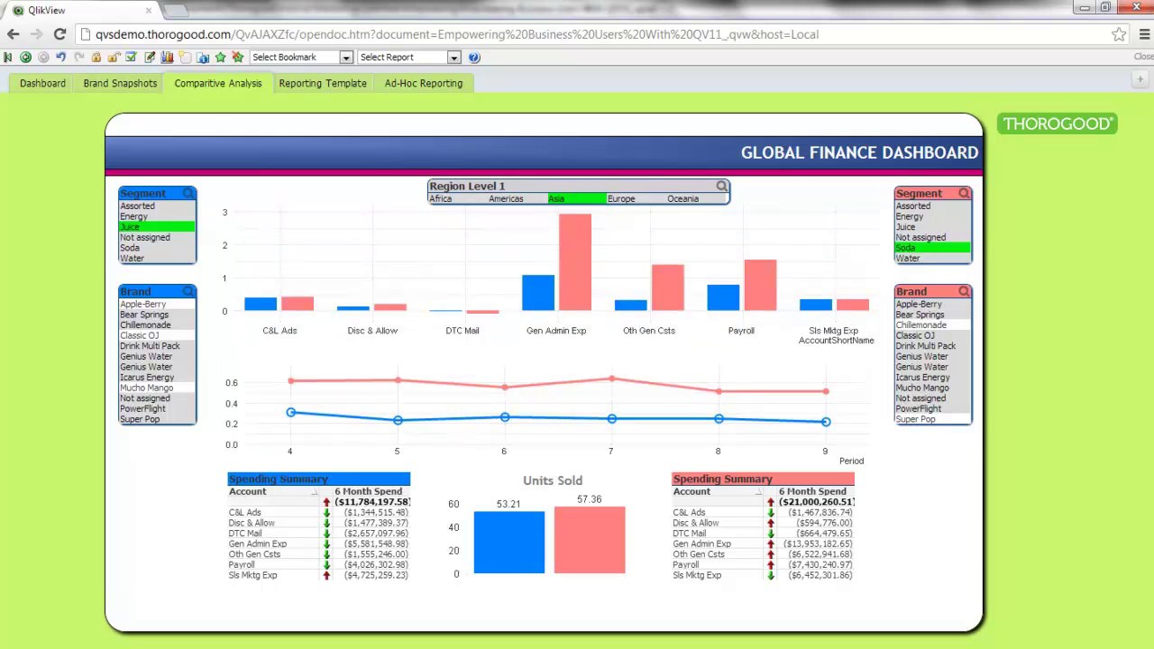
{"action": "left_click", "coordinate": [622, 198]}
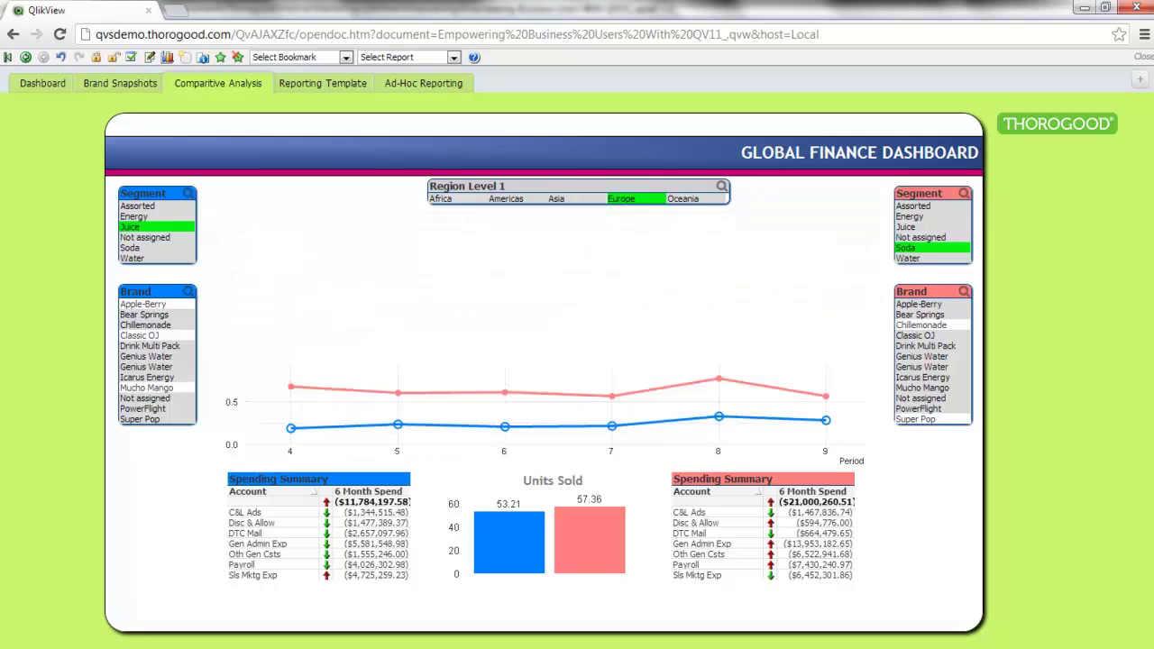